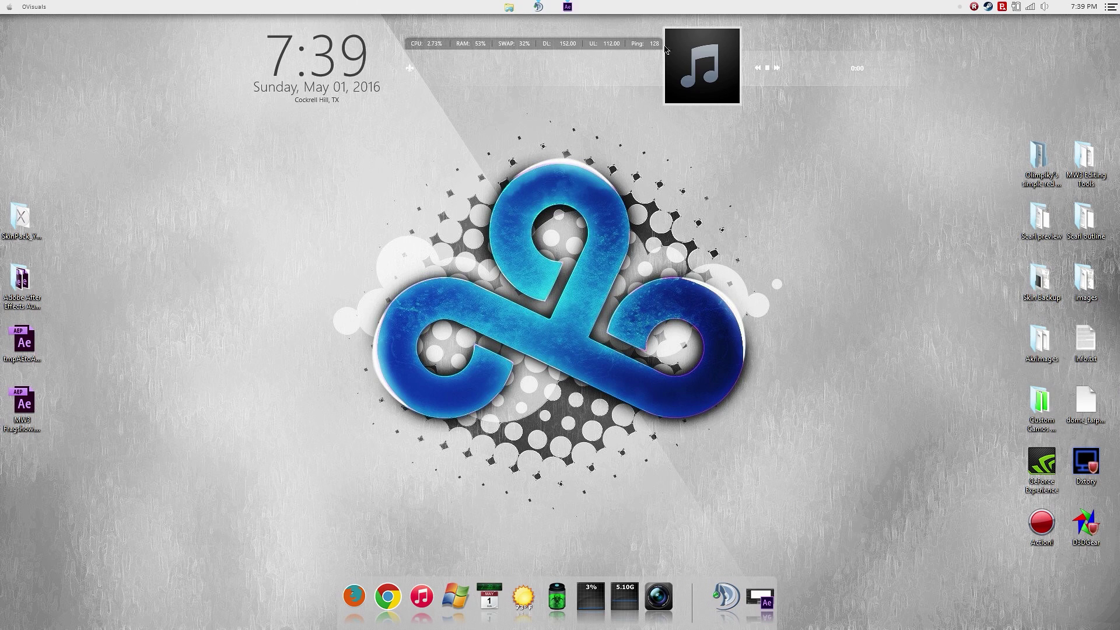
- Send the Final composition from After Effects to the Adobe Media Encoder queue
click(567, 7)
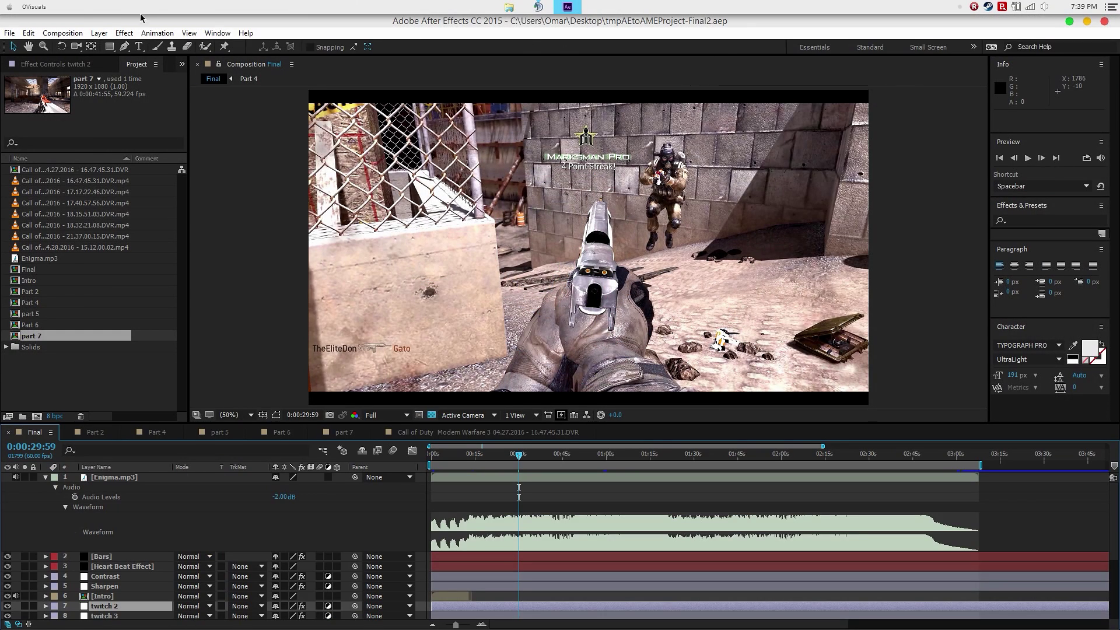
click(63, 33)
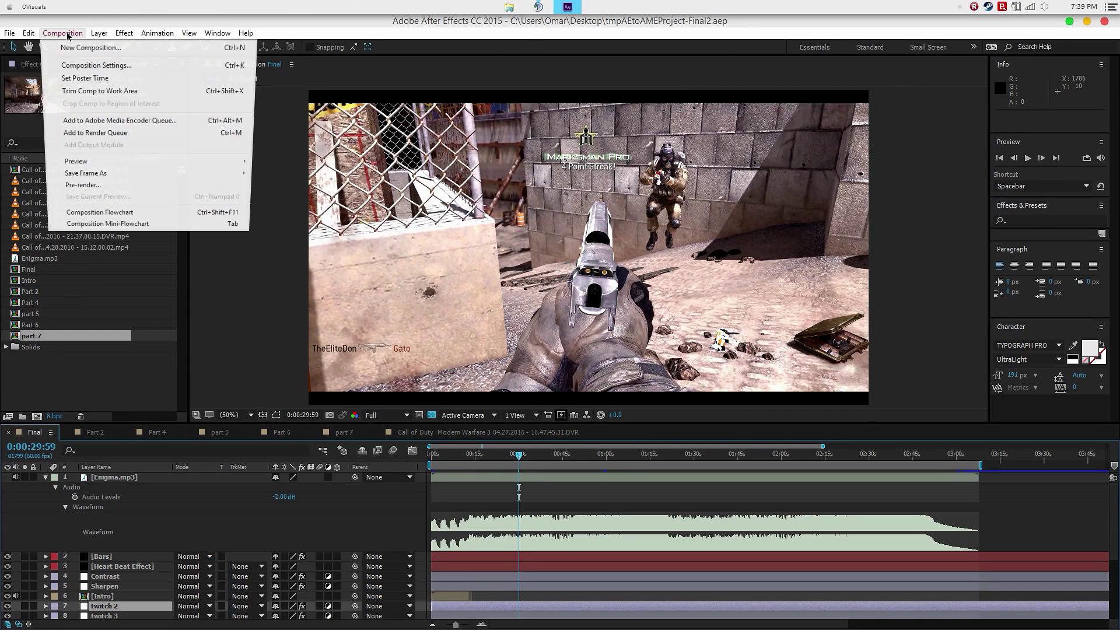
click(147, 121)
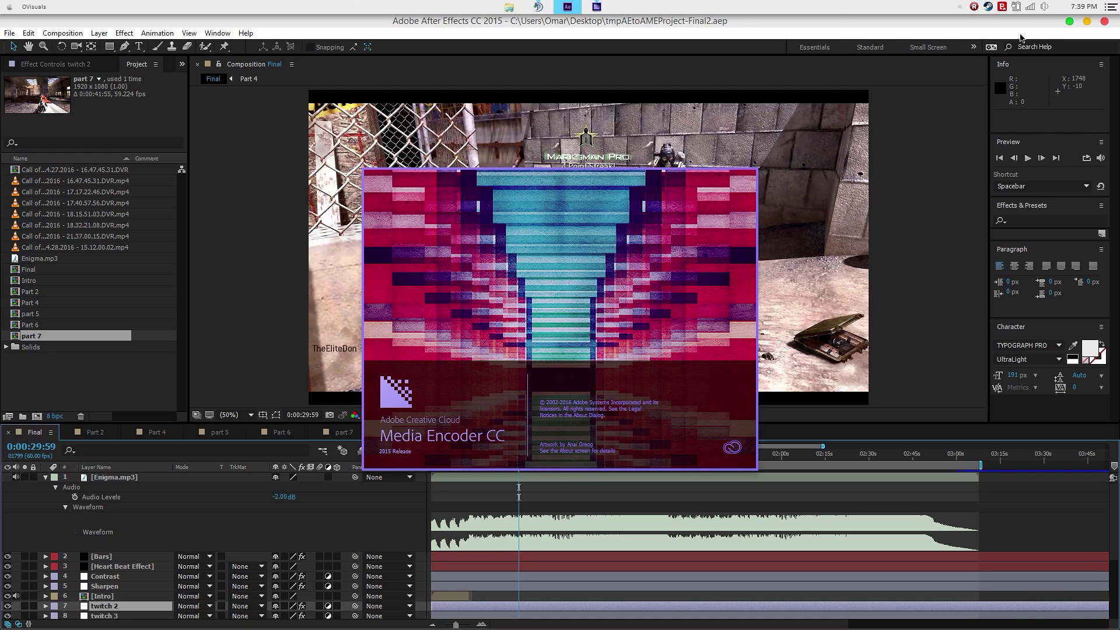
- Minimise After Effects to reveal Media Encoder with Final queued as Gaming 1080p
click(1070, 22)
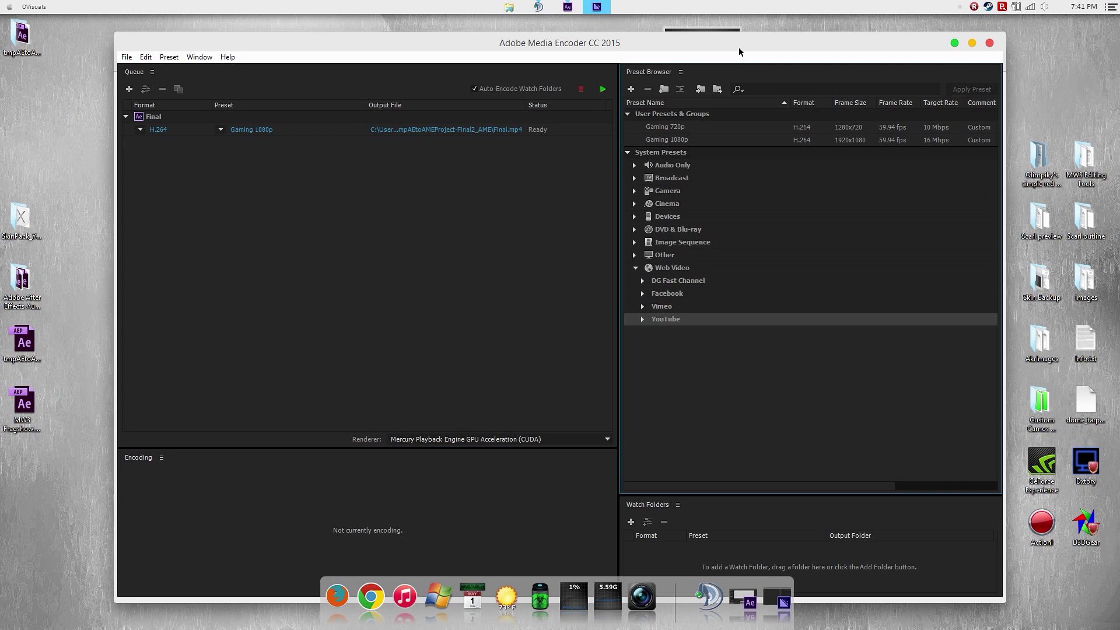
right_click(703, 137)
click(771, 43)
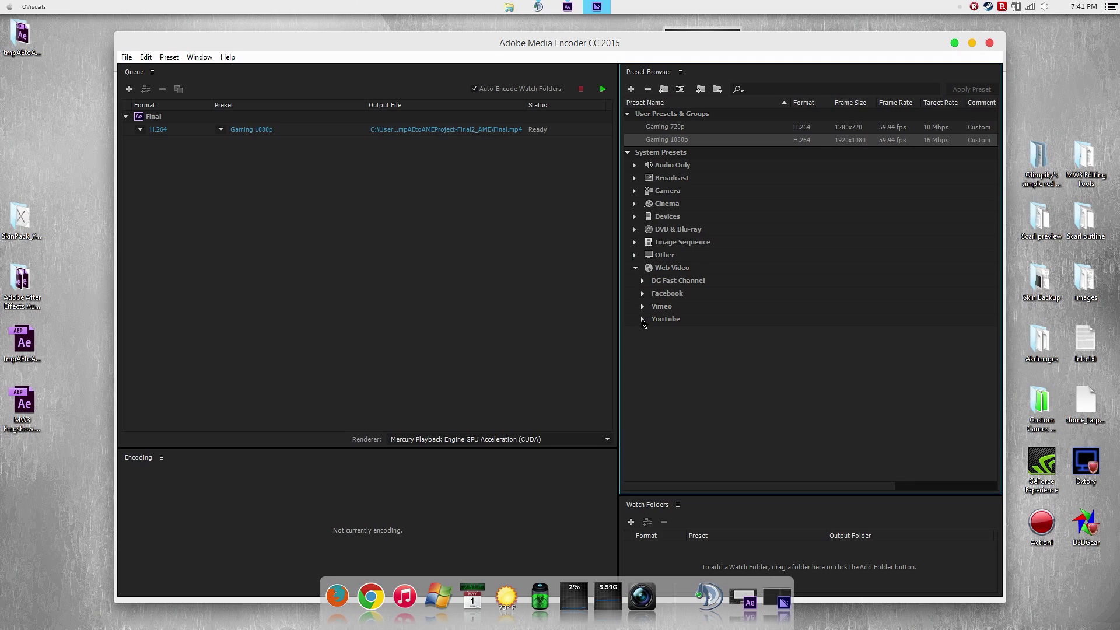
- Expand the YouTube presets and review the YouTube 1080p HD preset settings without changes
click(642, 320)
right_click(700, 372)
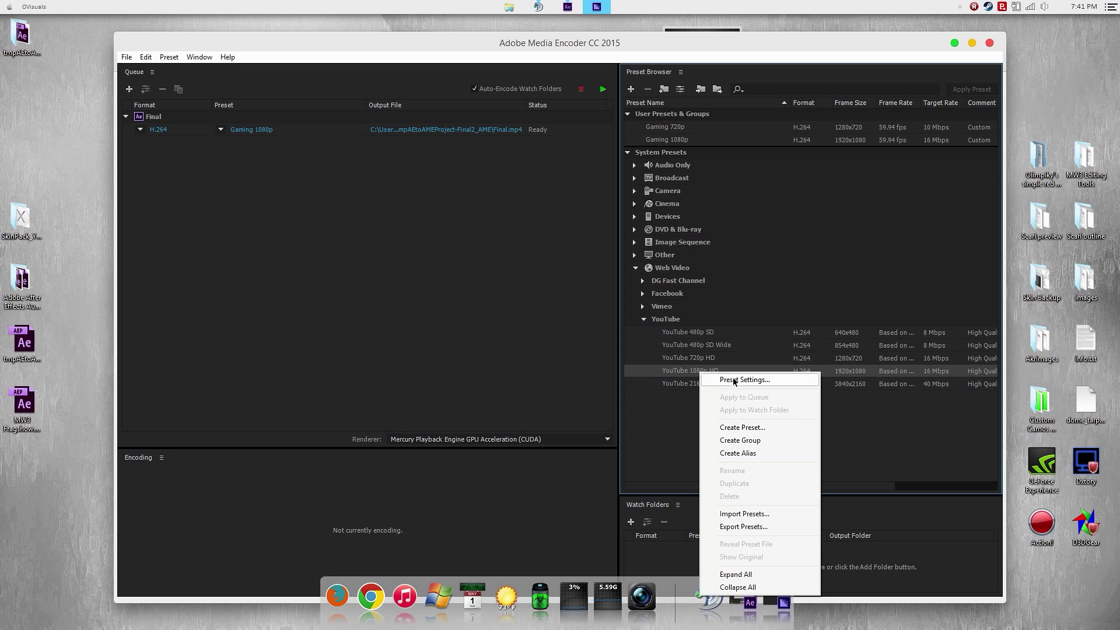
click(734, 380)
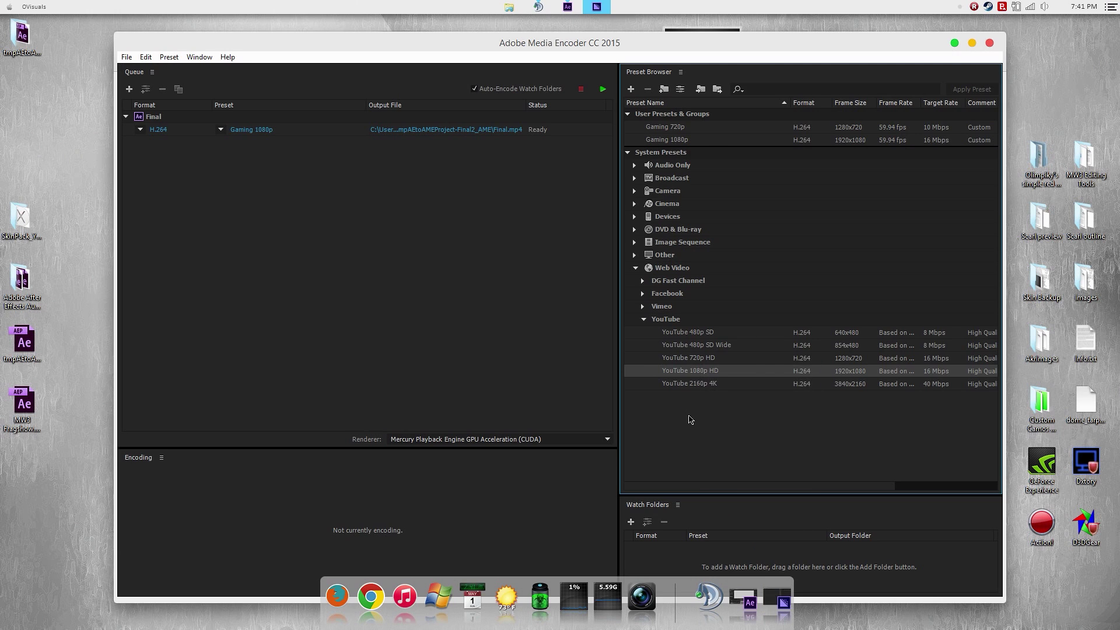
click(665, 536)
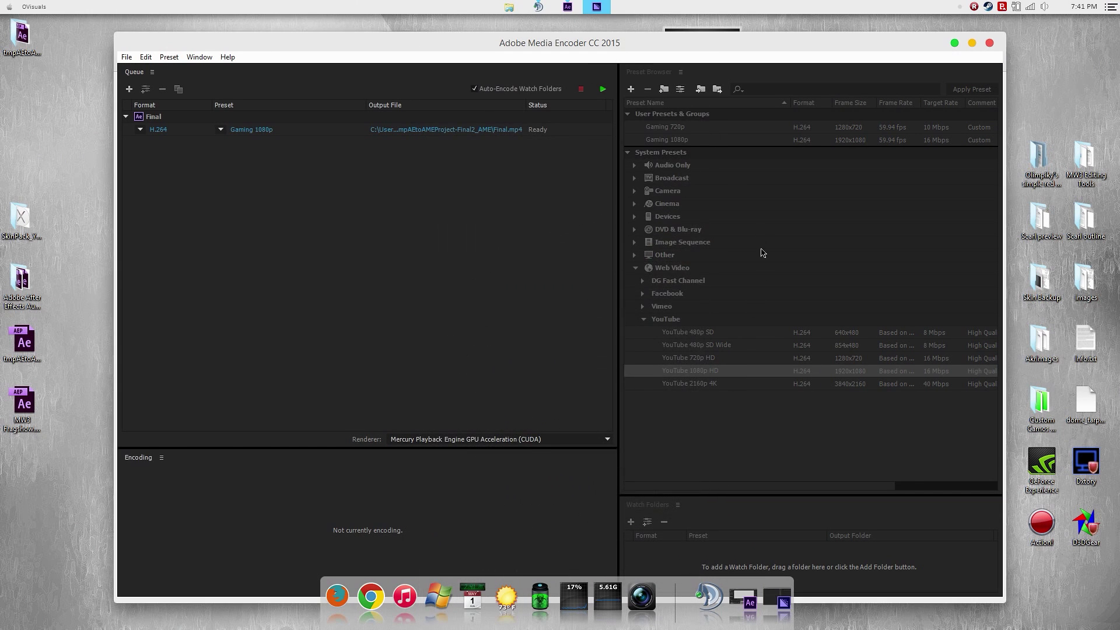
- Review Gaming 1080p's video settings: 1920×1080, 59.94 fps, High profile, 16 Mbps VBR
right_click(706, 142)
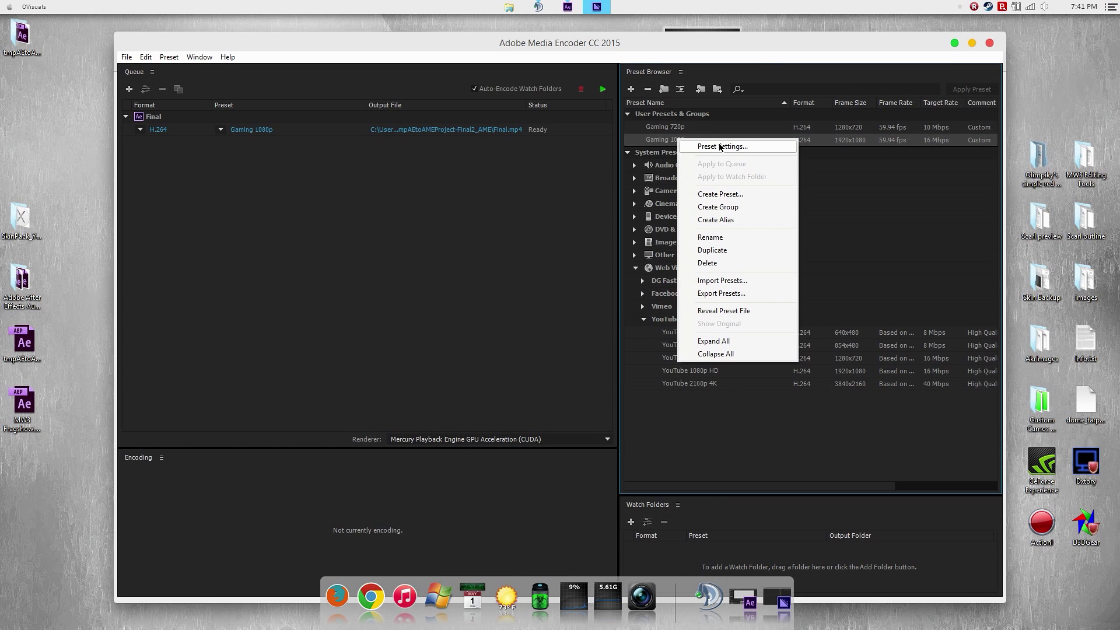
click(721, 147)
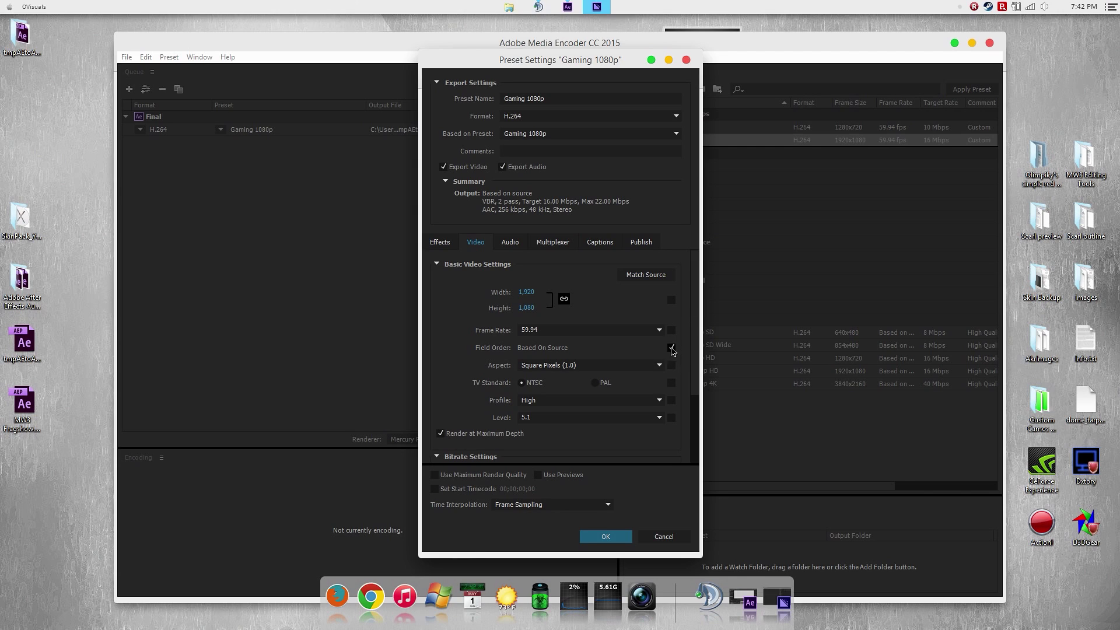
scroll(700, 332, down, 1)
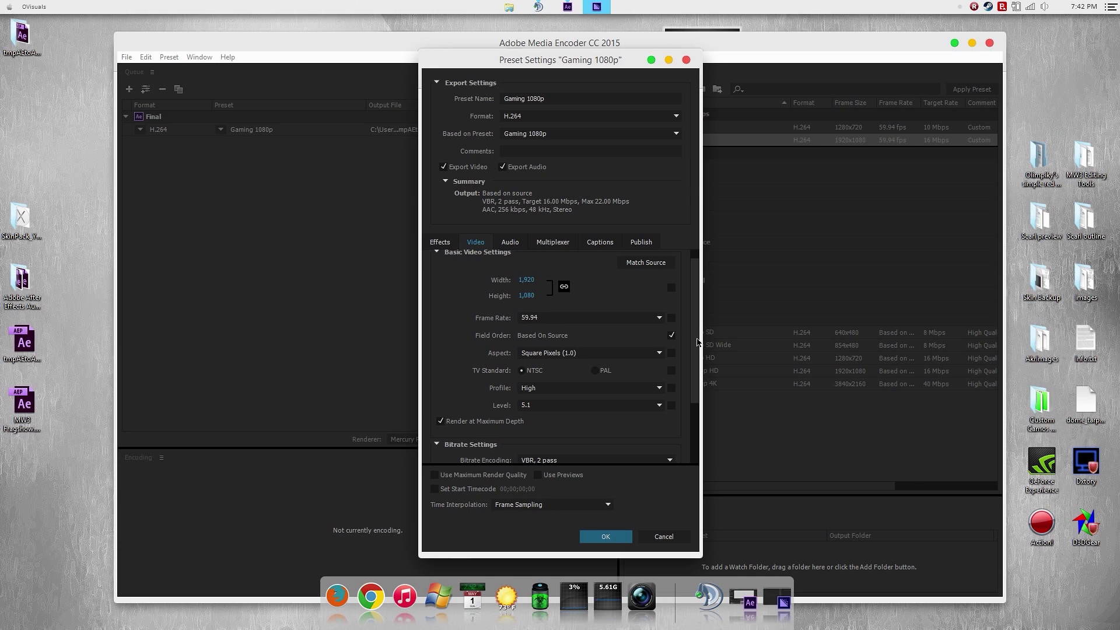
scroll(698, 342, down, 1)
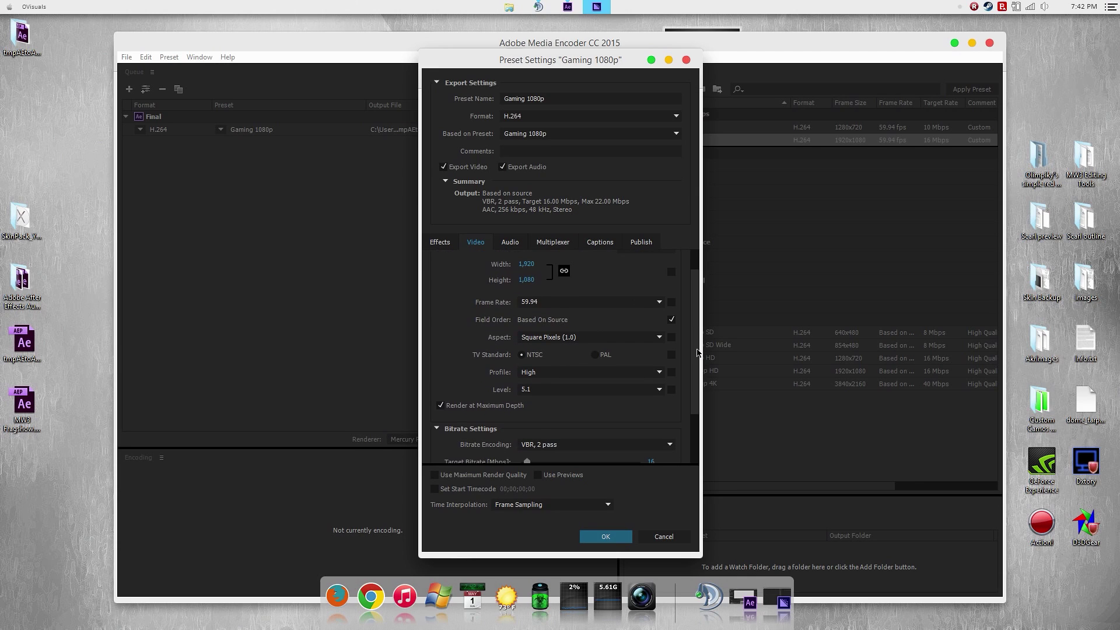
- Set Gaming 1080p to High profile, level 5.1, no maximum-depth rendering, and VBR 2-pass 16–22 Mbps
click(650, 373)
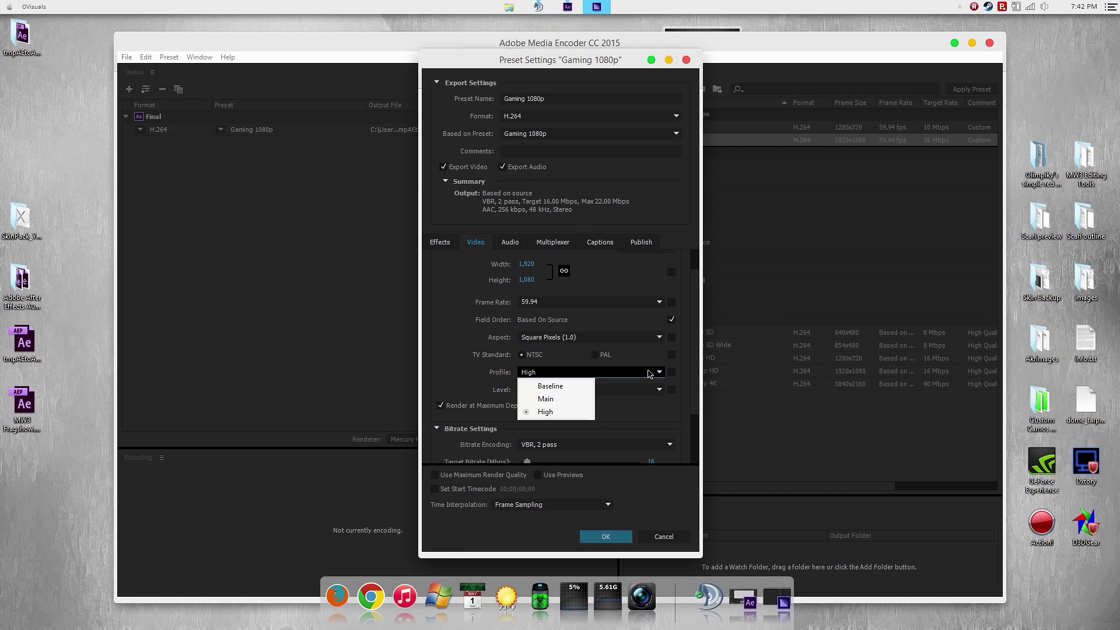
click(581, 412)
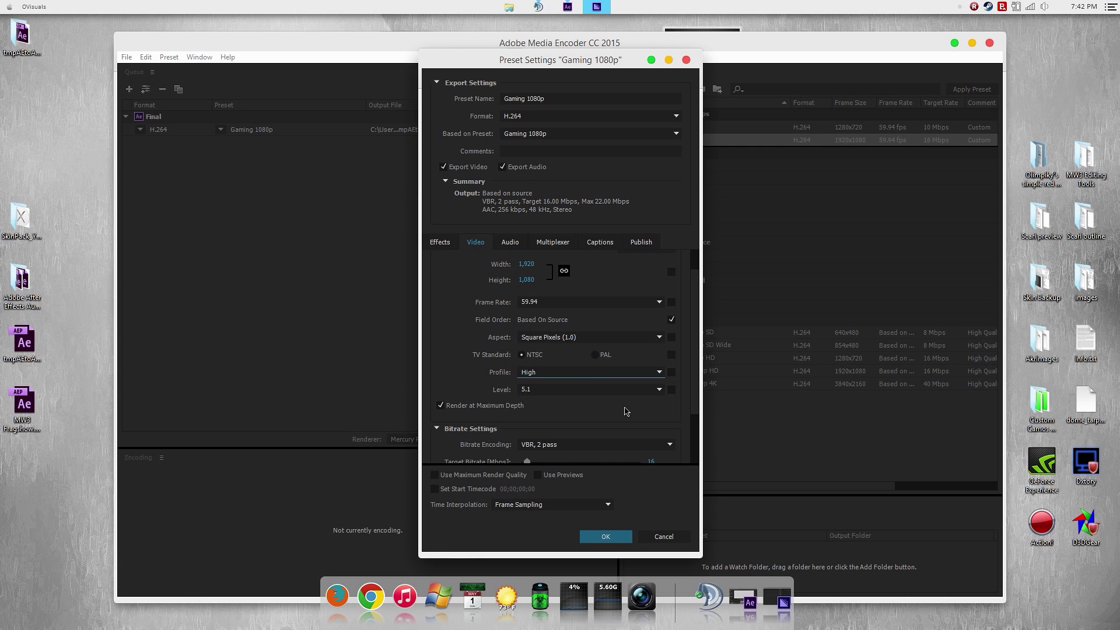
click(602, 391)
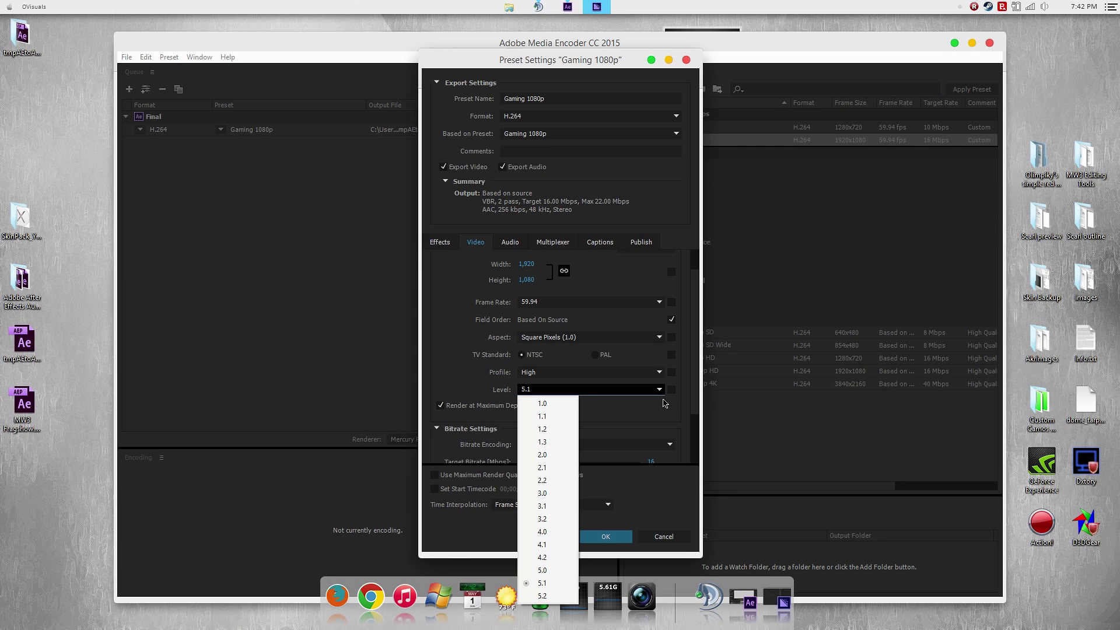
click(664, 403)
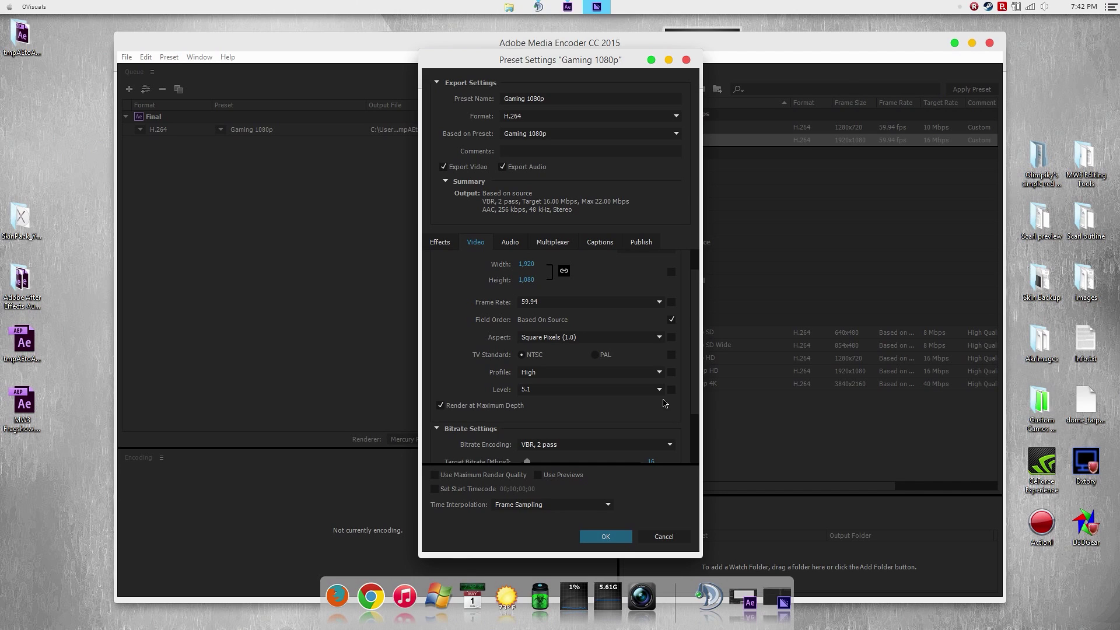
click(512, 408)
drag(696, 378, 696, 393)
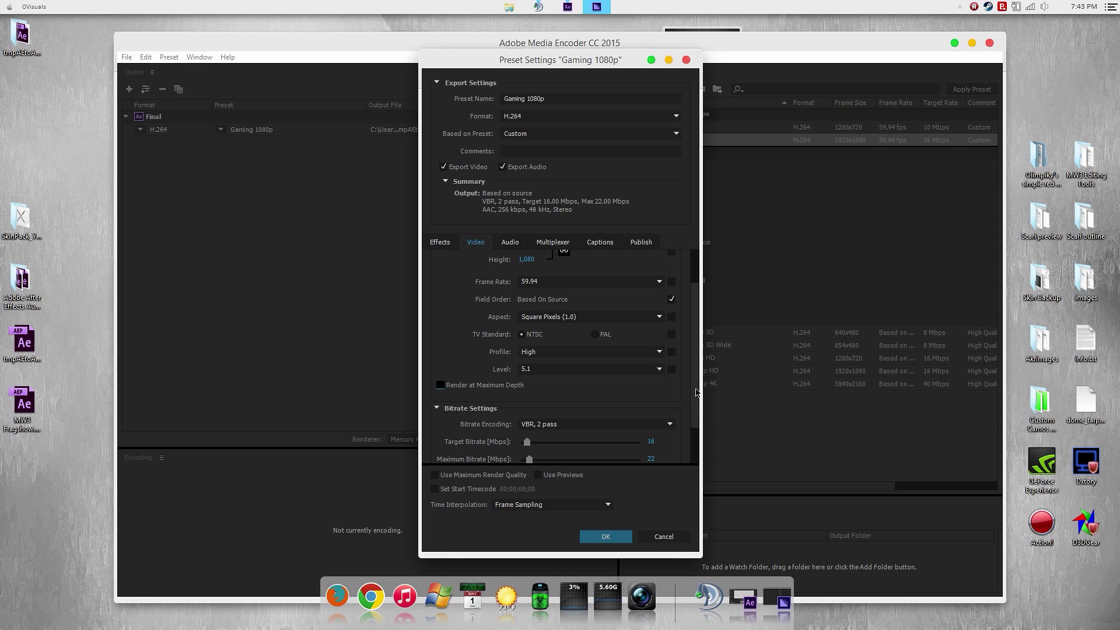
drag(696, 393, 694, 420)
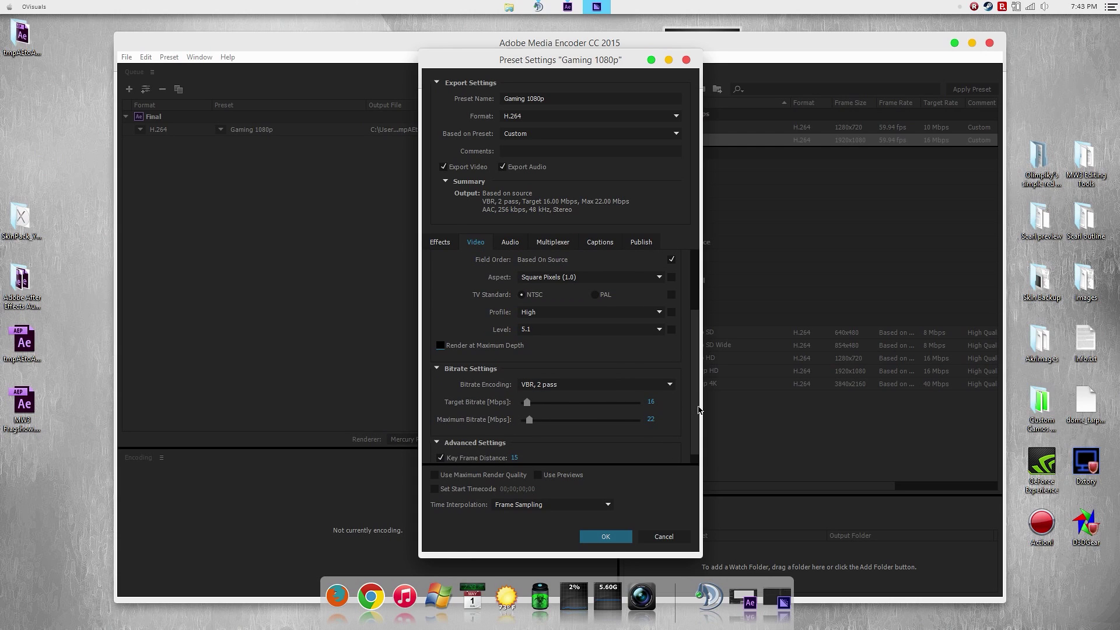
click(652, 388)
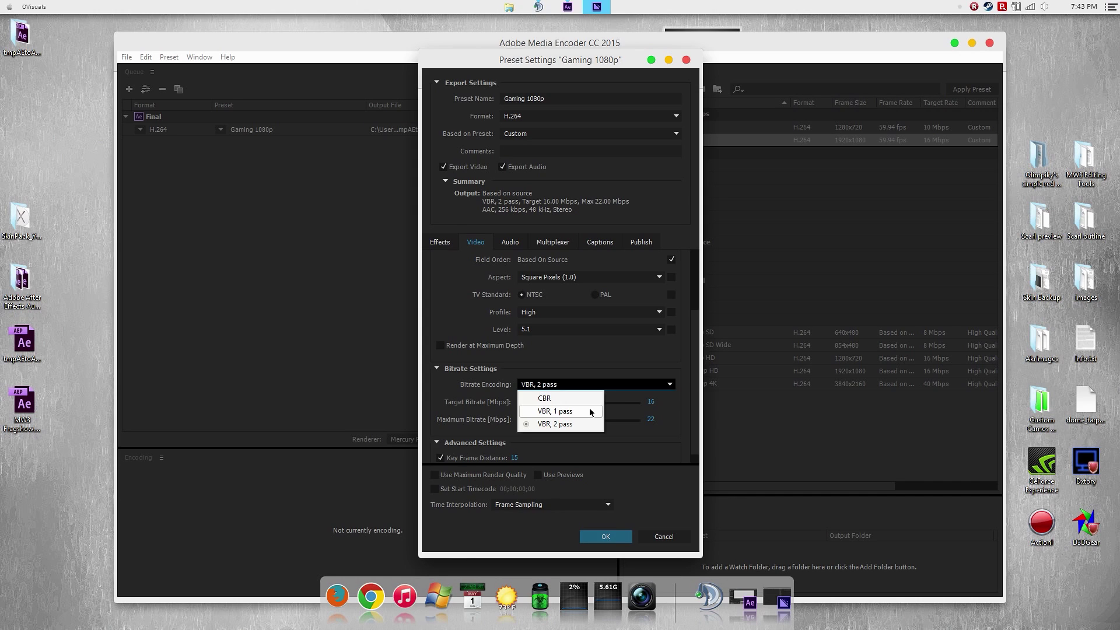
click(681, 367)
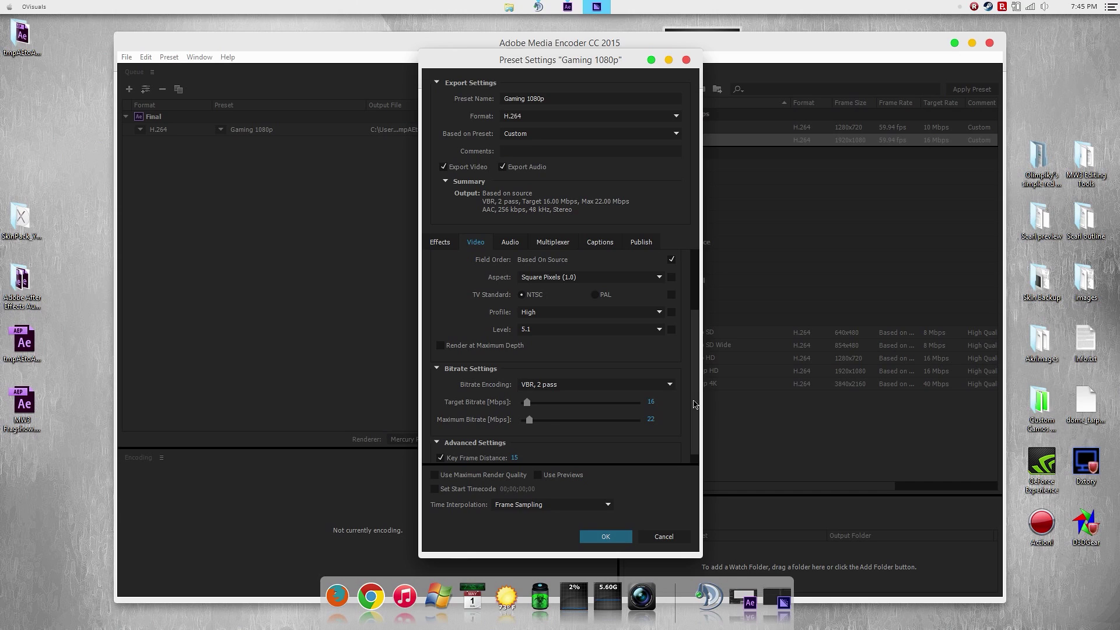
scroll(694, 403, down, 1)
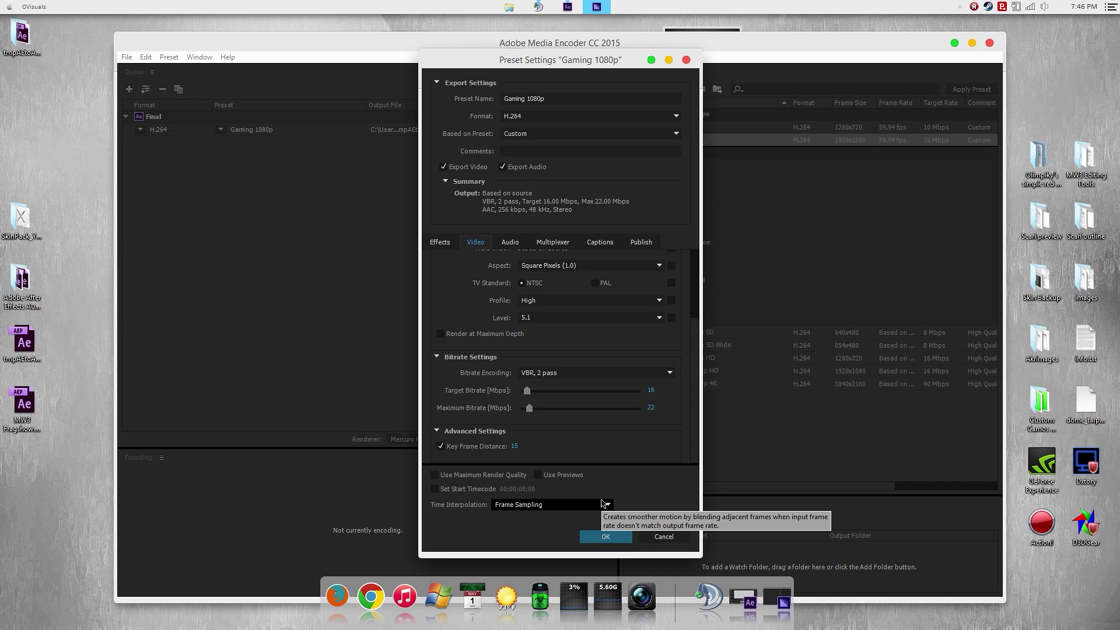
click(603, 503)
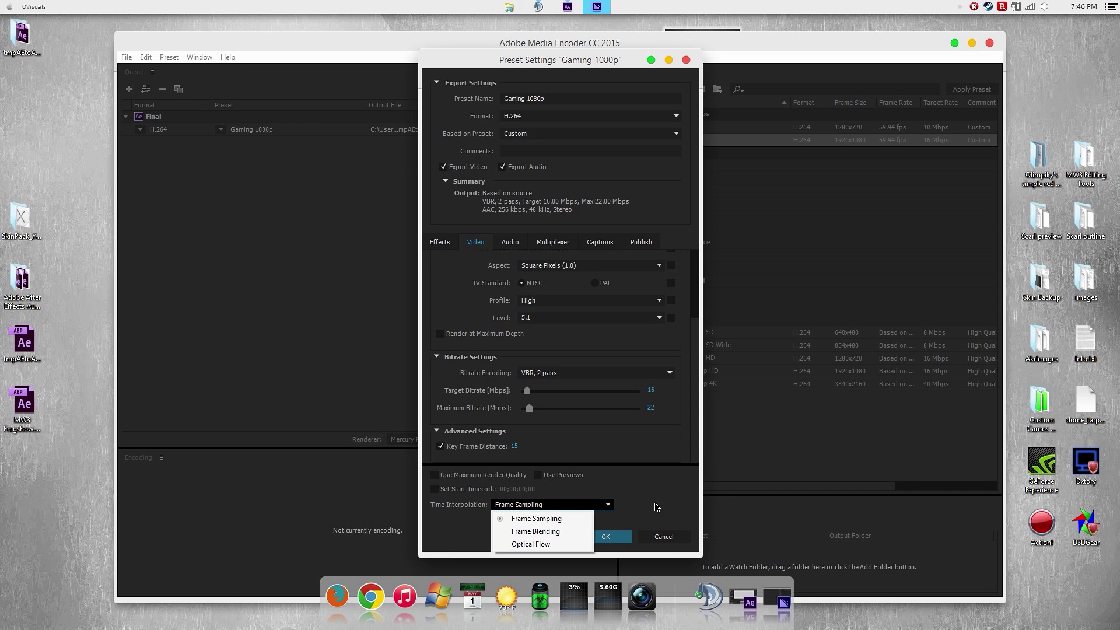
click(534, 518)
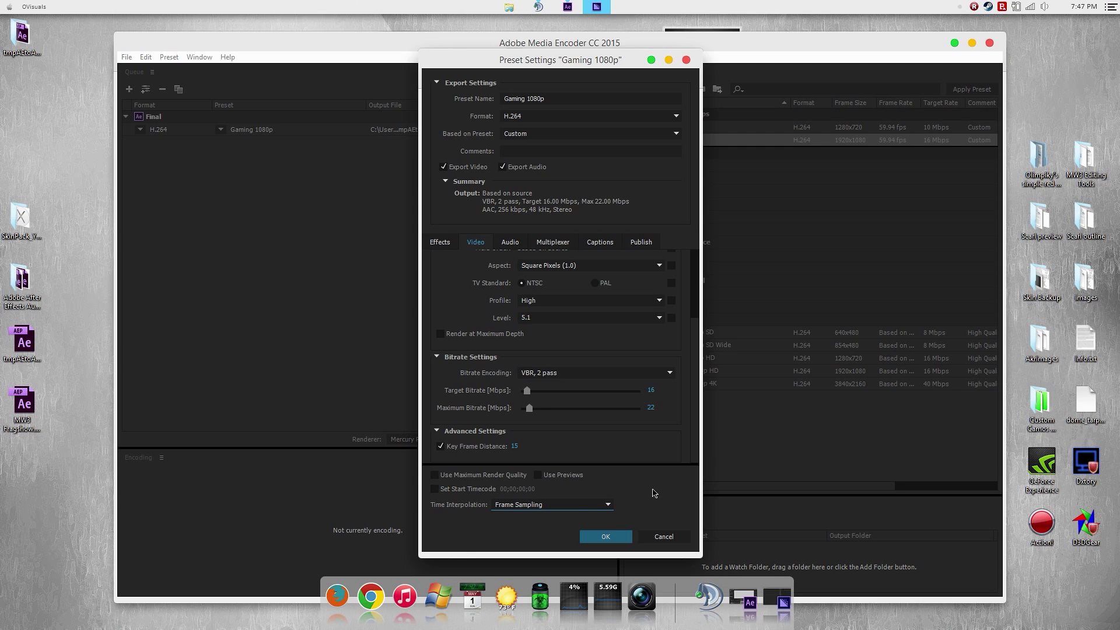
- Save the Gaming 1080p preset, then turn off Render at Maximum Depth in Gaming 720p
click(605, 536)
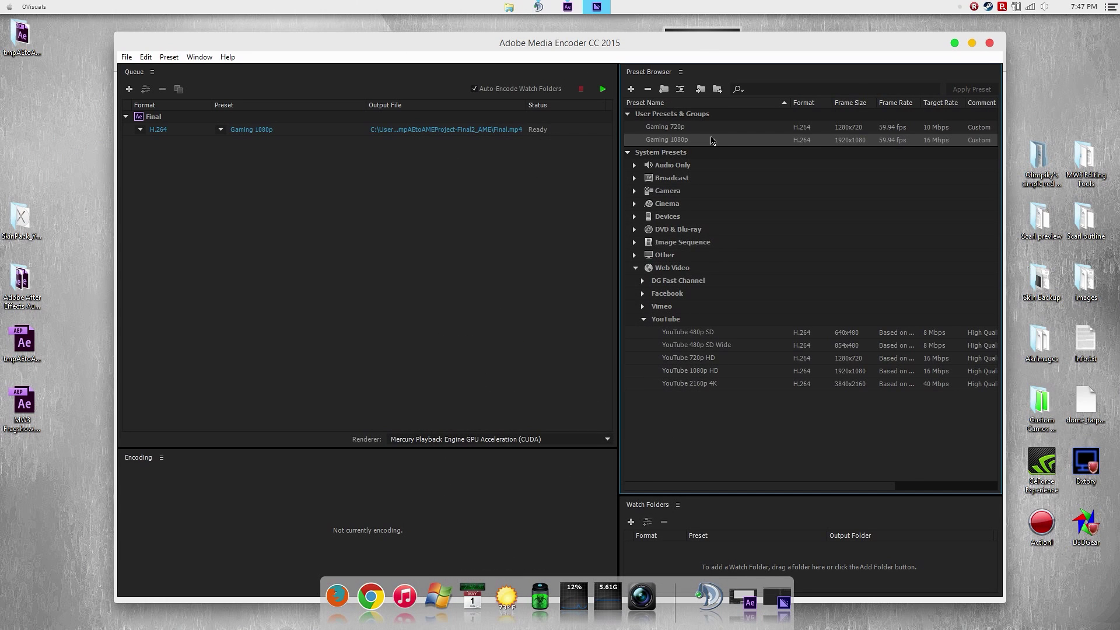
right_click(698, 129)
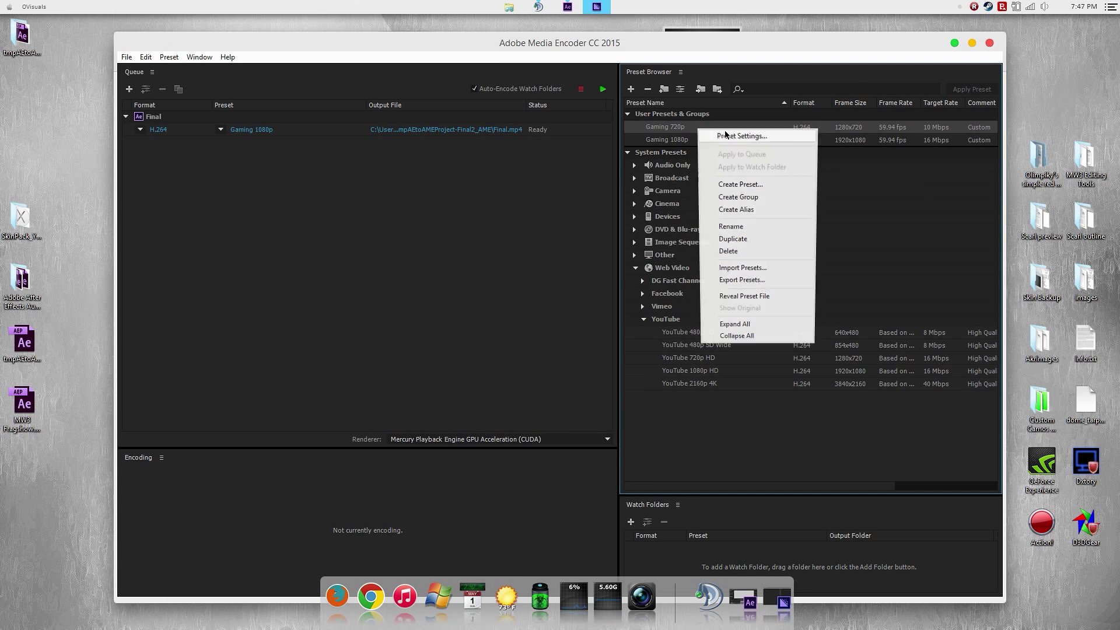
click(725, 135)
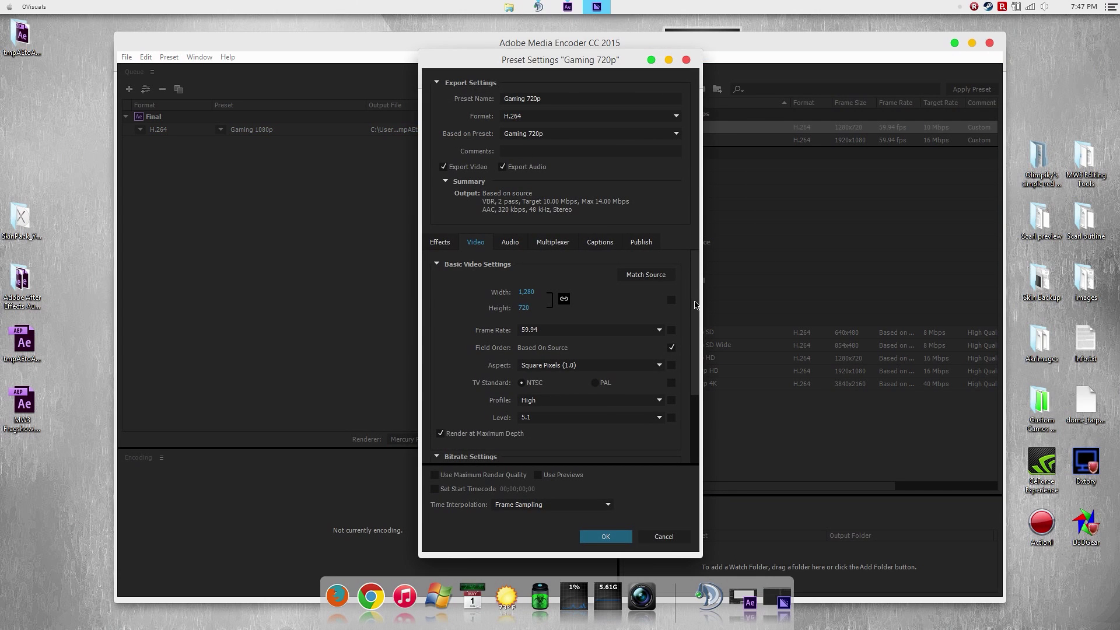
drag(695, 306, 695, 343)
click(440, 379)
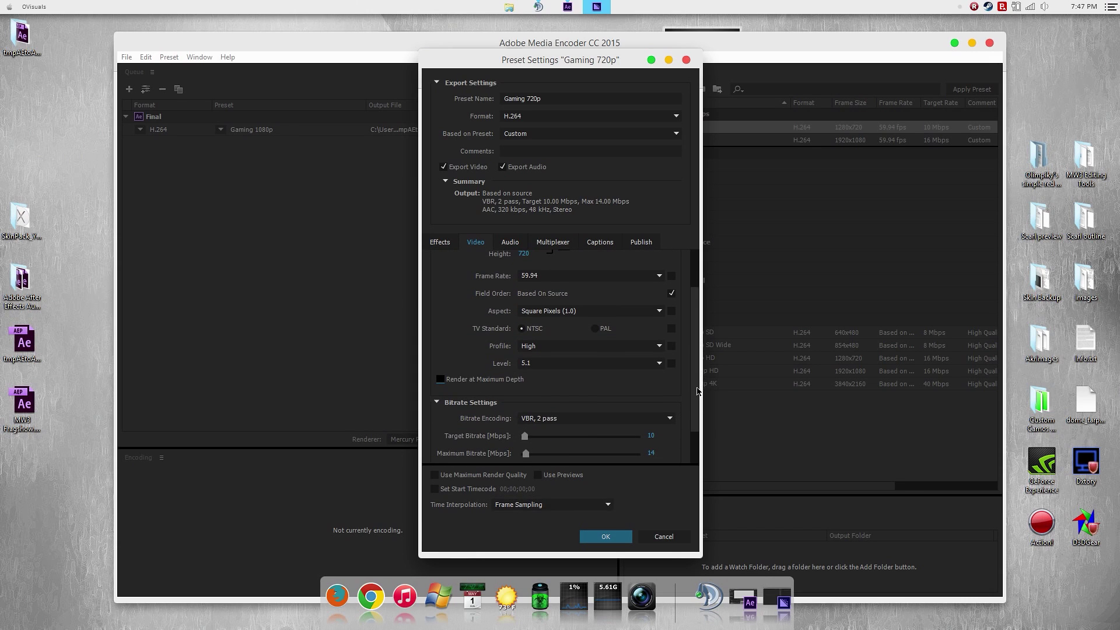
- Check Gaming 720p's 14 Mbps maximum bitrate and save the preset
scroll(693, 431, down, 2)
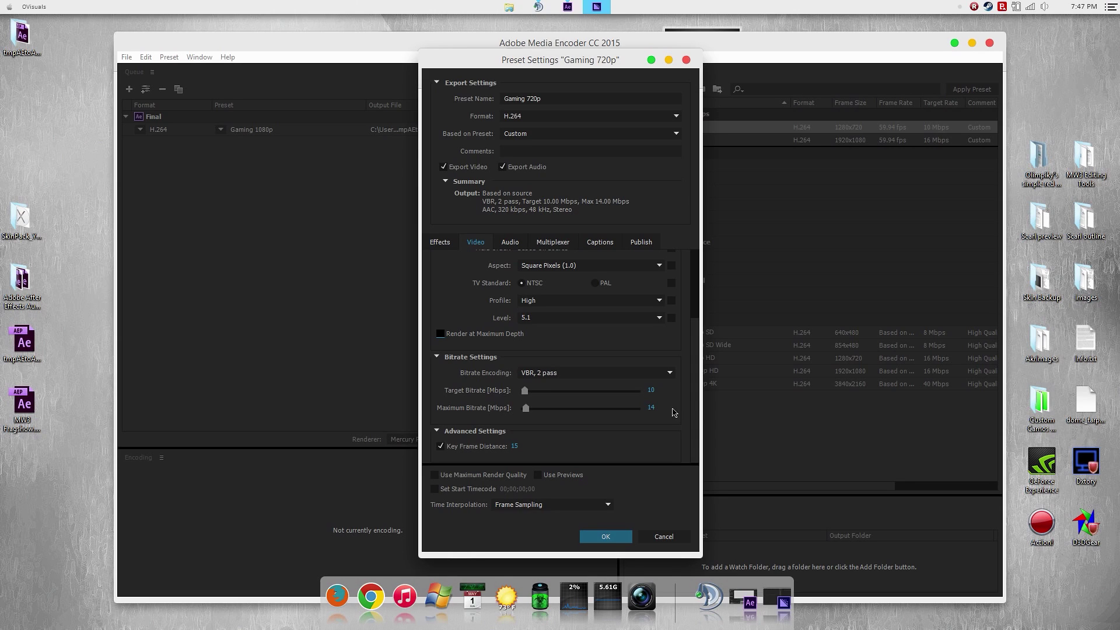
click(649, 410)
click(606, 536)
- Apply Gaming 1080p to the queued Final comp and set its output to Final.mp4 on the Desktop
click(221, 130)
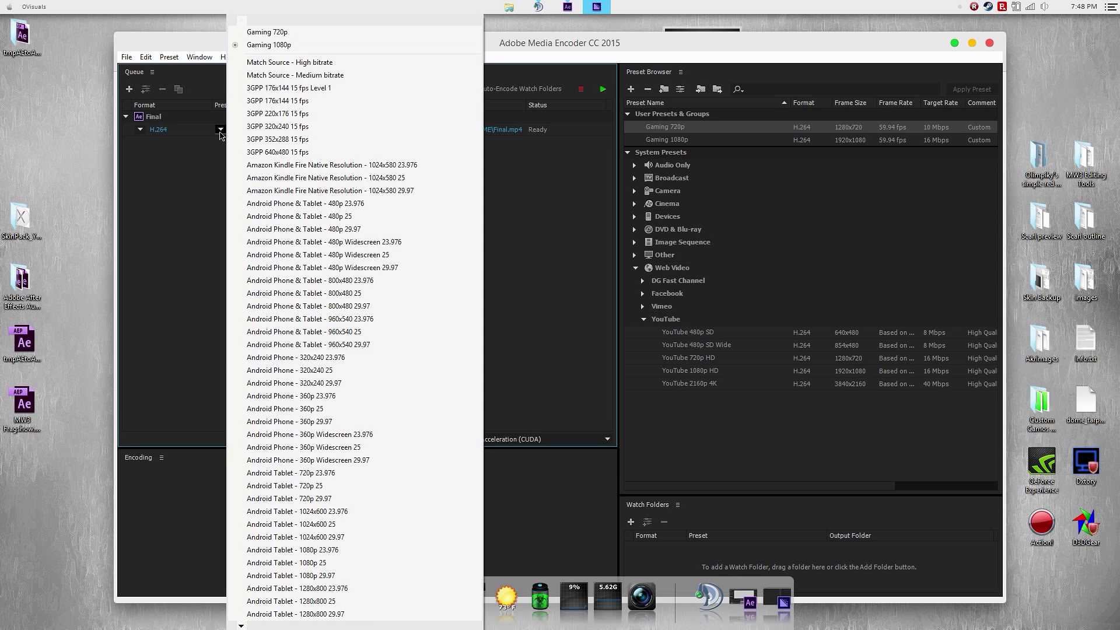
click(310, 46)
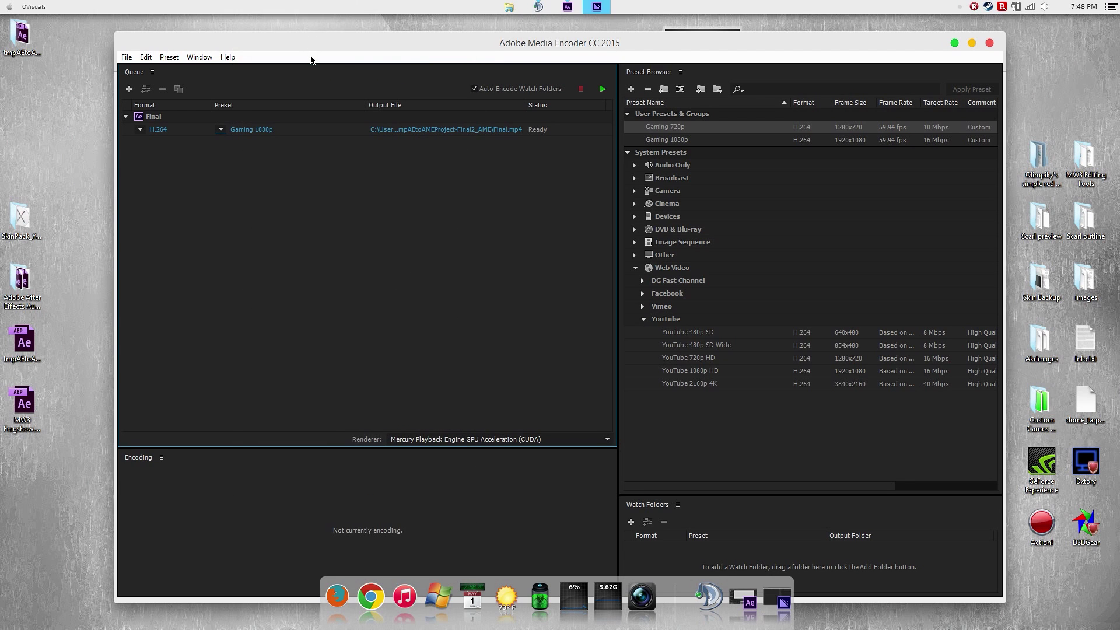
click(437, 130)
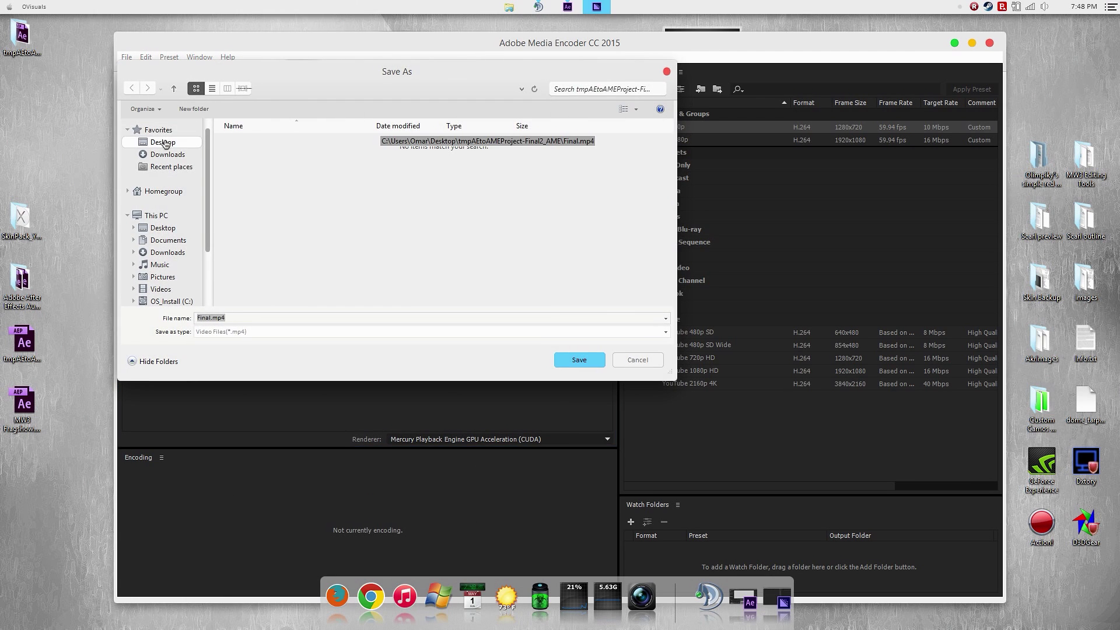
click(579, 360)
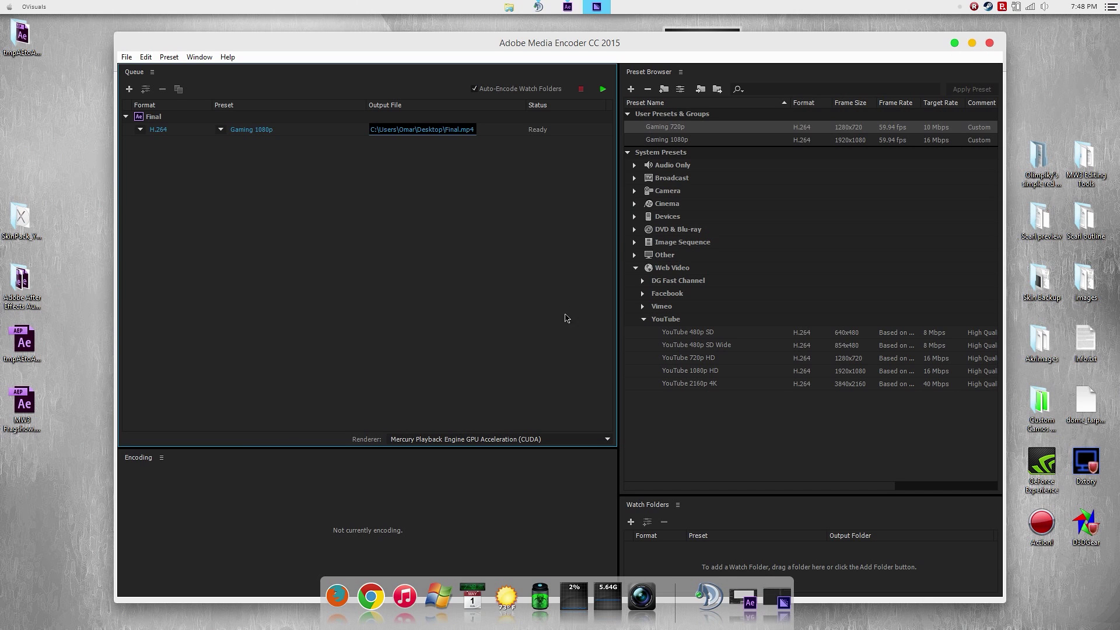
- Close Adobe Media Encoder without starting the encode
click(990, 44)
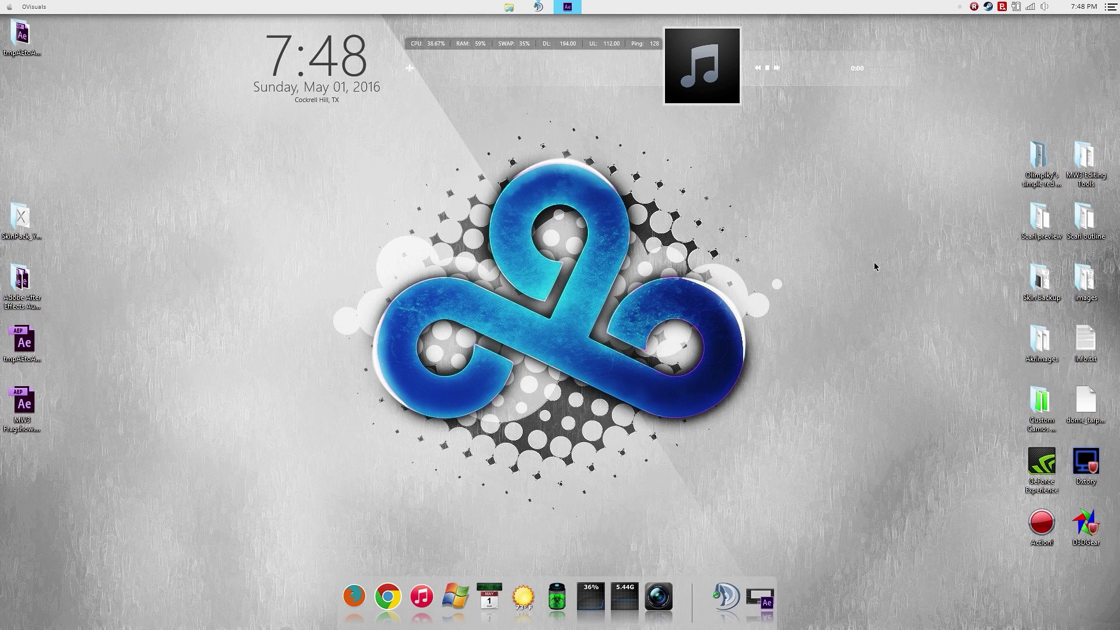